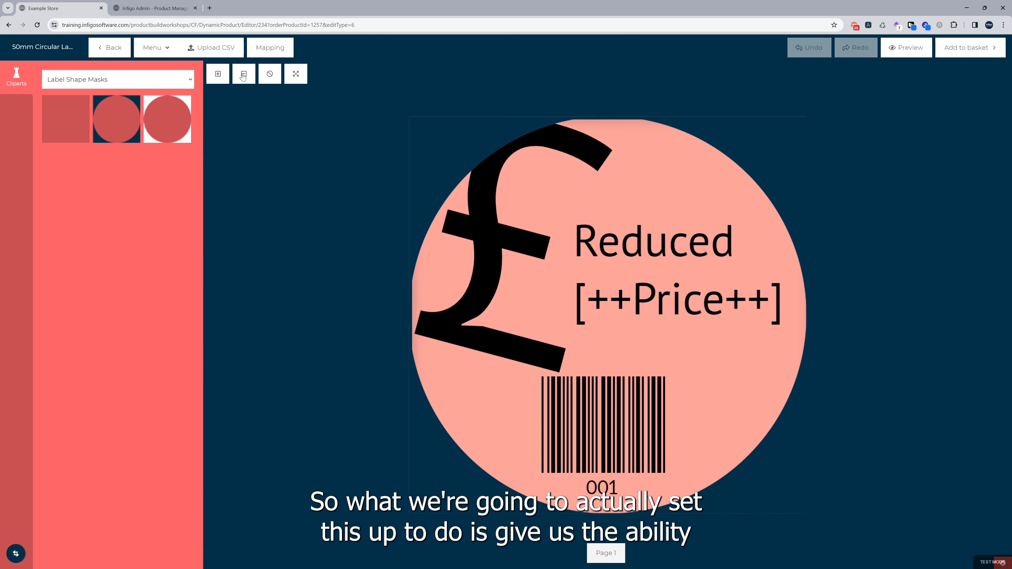
Step: Upload the Sample Batch Upload CSV and accept the mapping of Price to the Price column and Product to the Product column
left_click(209, 54)
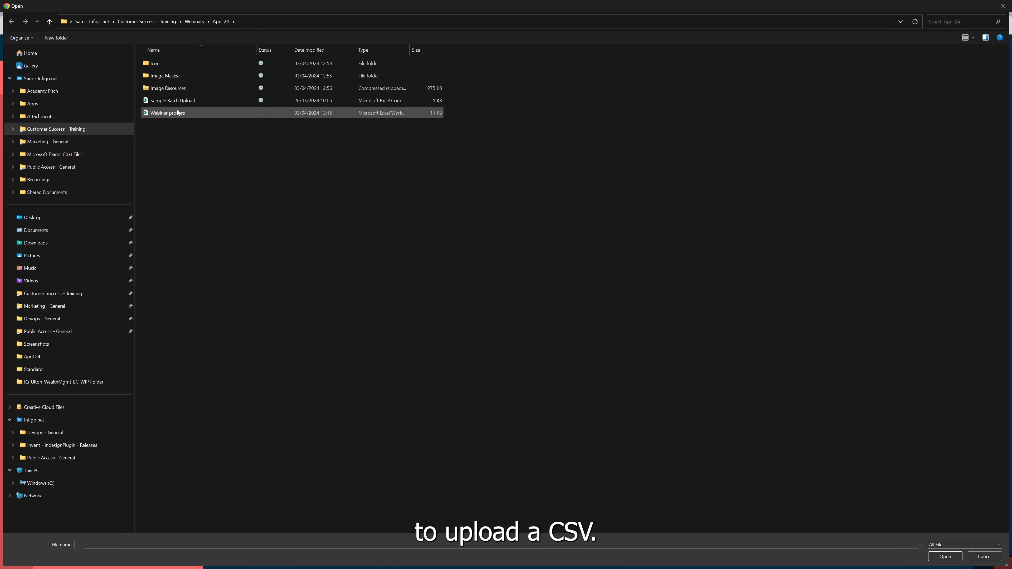
double_click(171, 103)
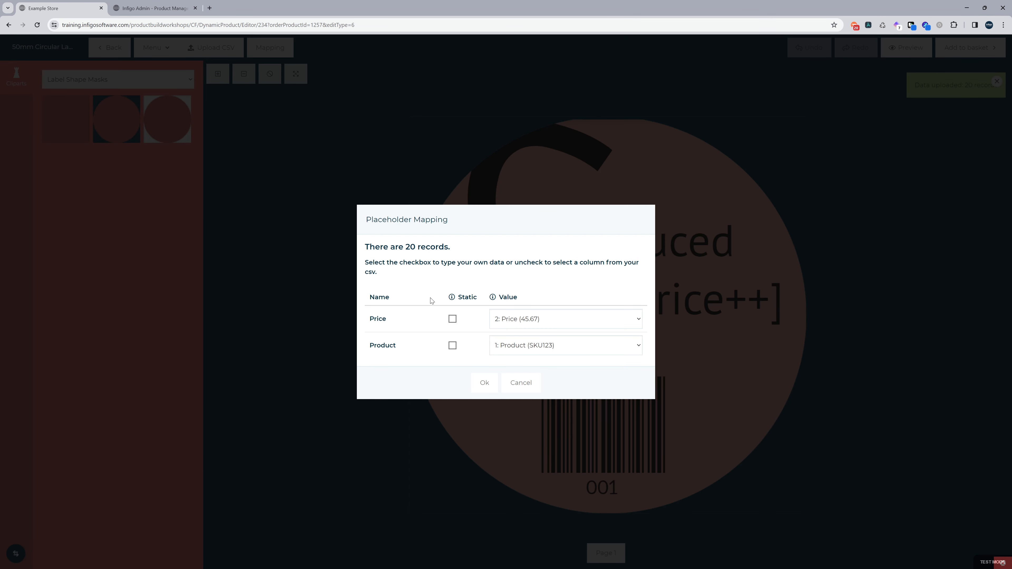
left_click(485, 384)
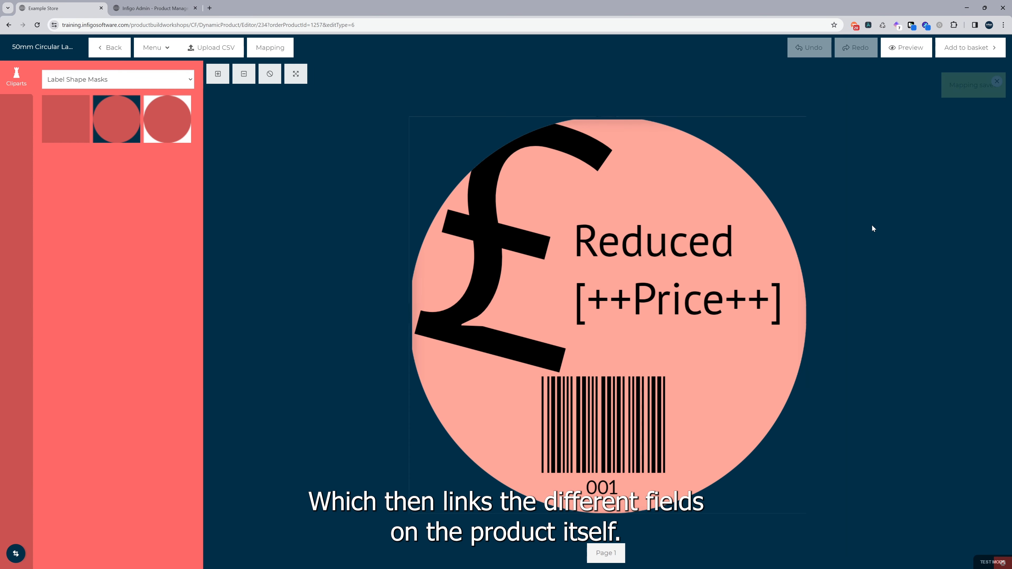
Step: Preview the label and step through the first three records to check the price and barcode
left_click(907, 54)
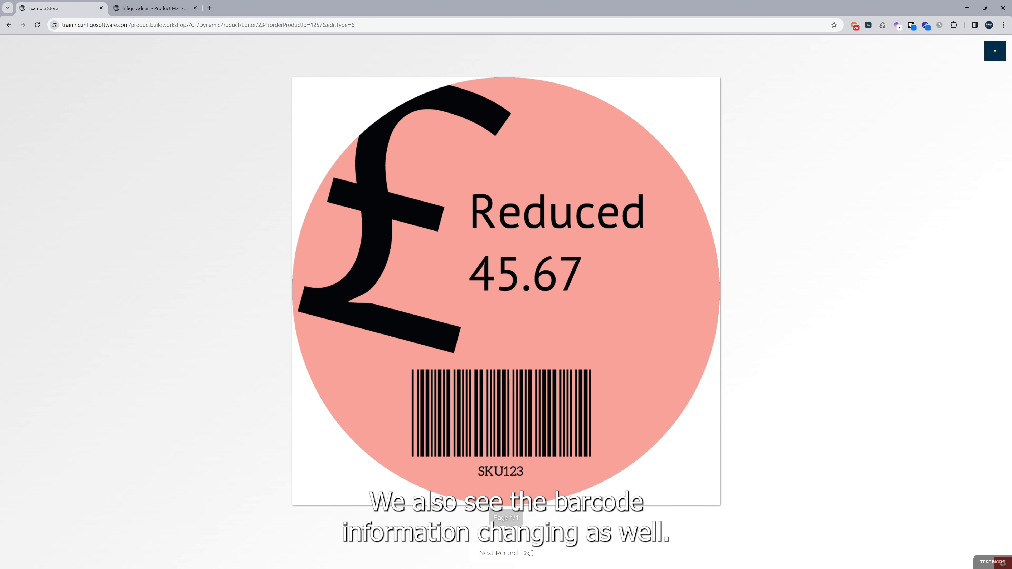
left_click(510, 554)
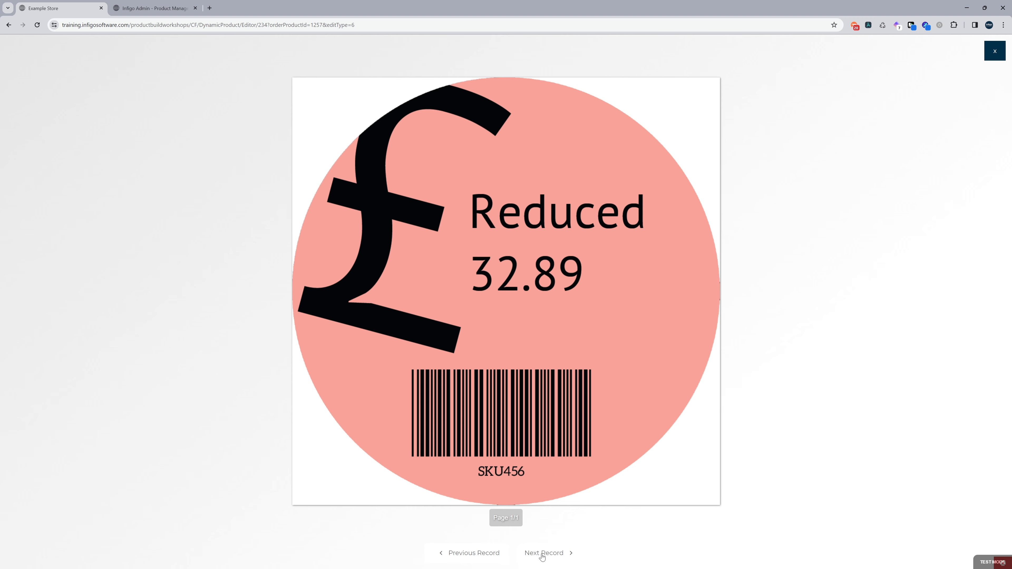
left_click(542, 555)
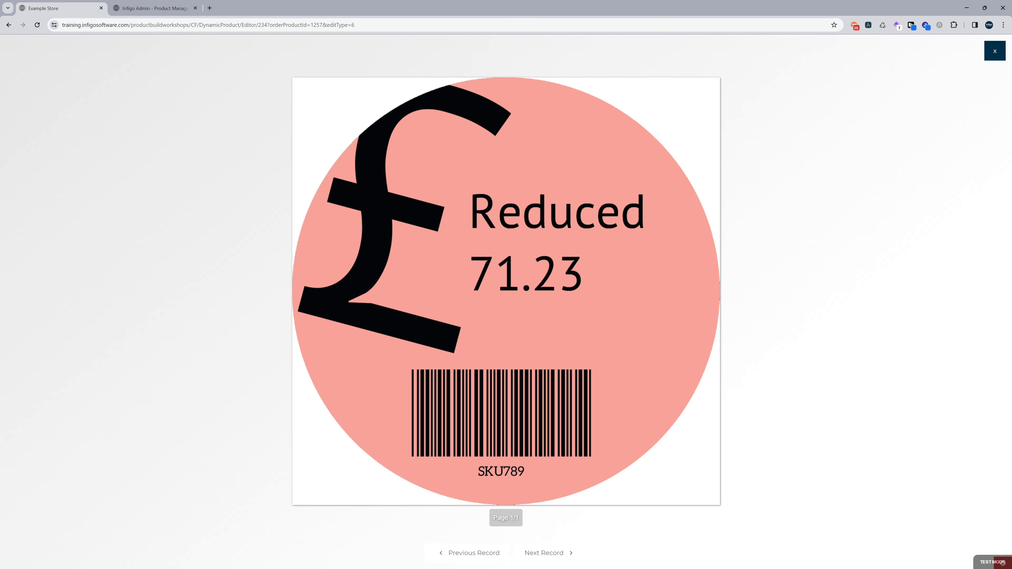
Step: Switch to the Infigo admin product list and open the MegaEdit settings of the 50mm Circular Label Batch Creation product
left_click(175, 8)
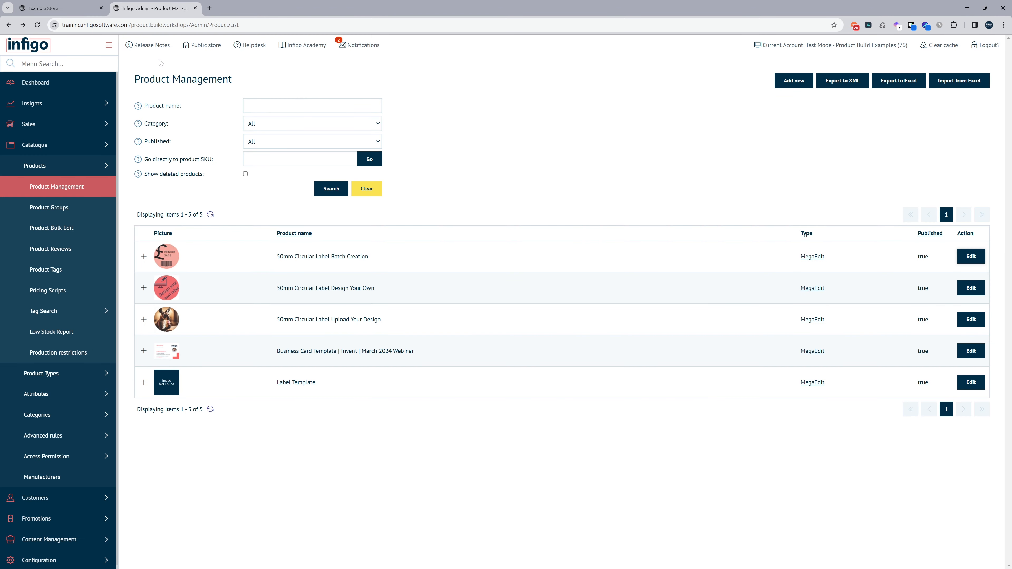
left_click(143, 257)
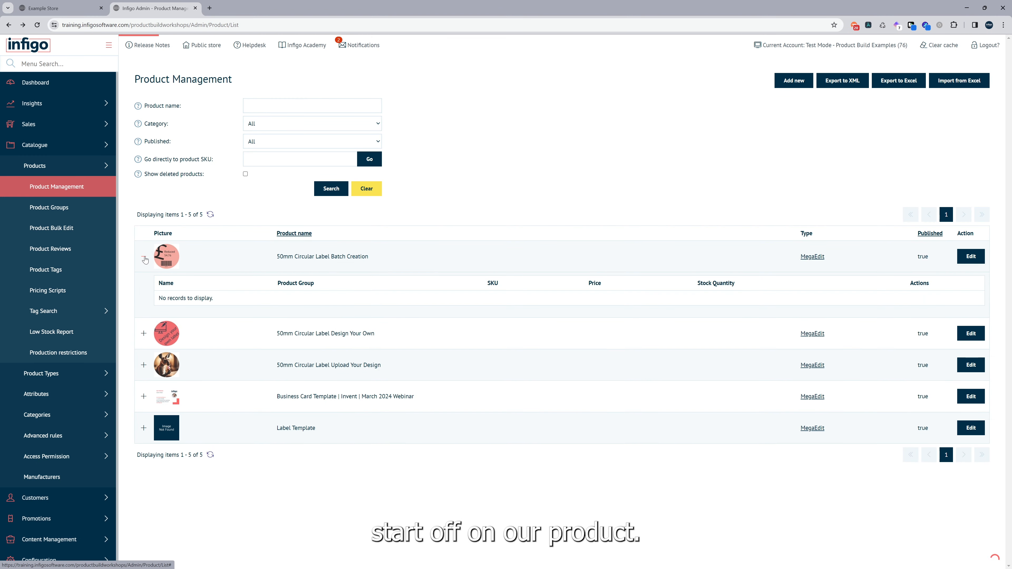
left_click(812, 257)
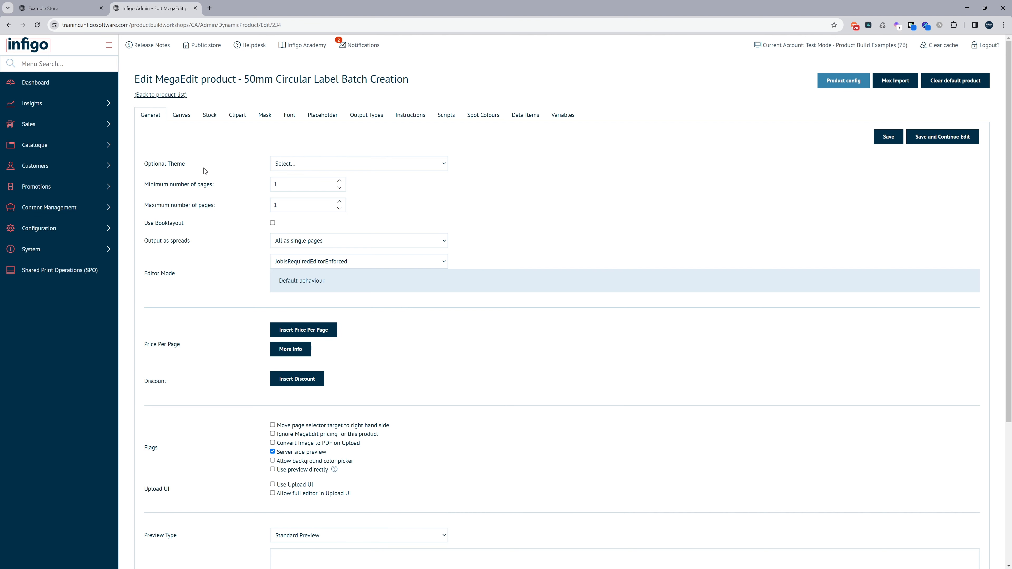
Step: Review the product's general settings down to the Batch Source and open its list of scripts
scroll(204, 218, "down", 2)
scroll(204, 218, "down", 3)
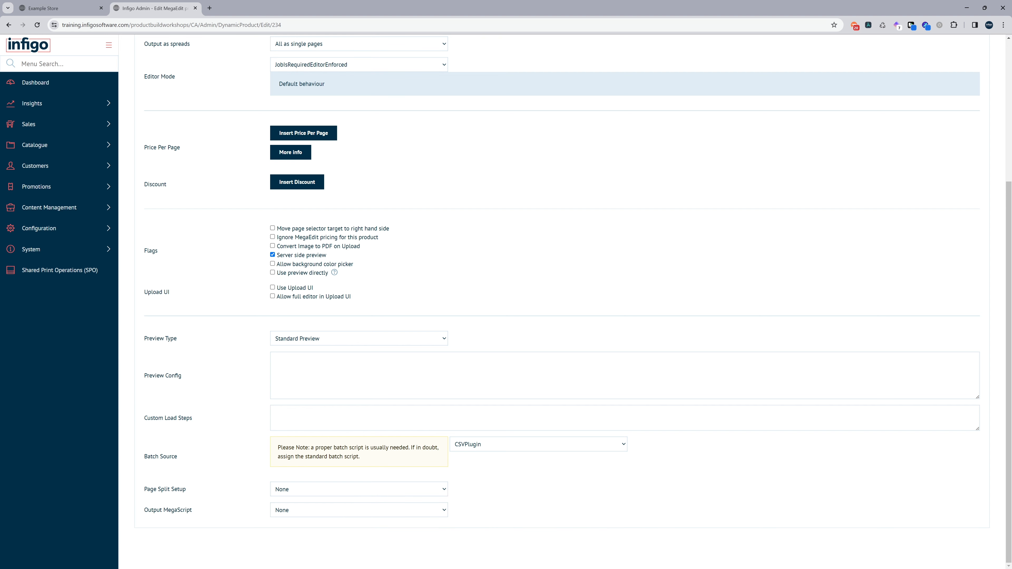
scroll(372, 344, "up", 5)
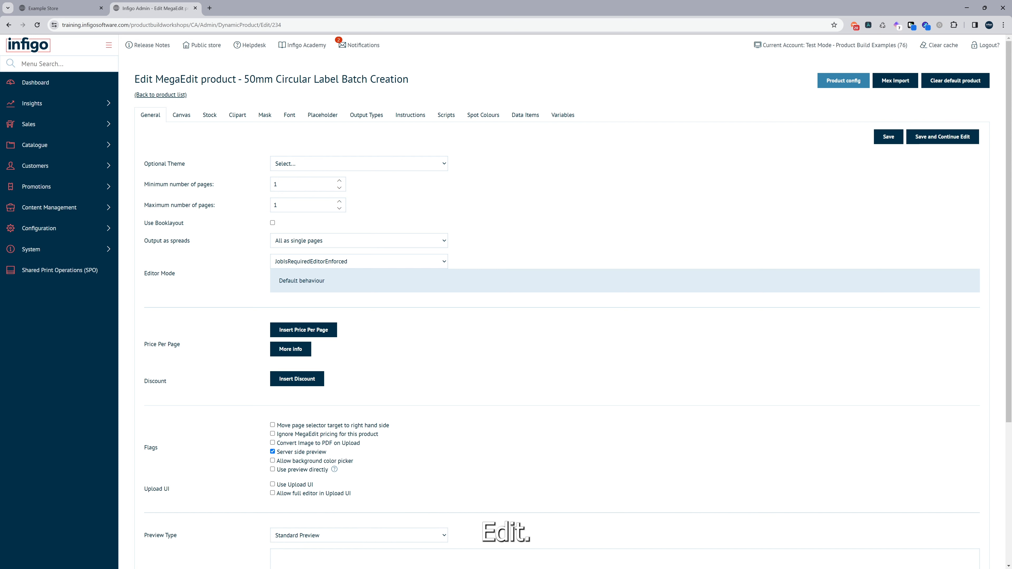
left_click(453, 118)
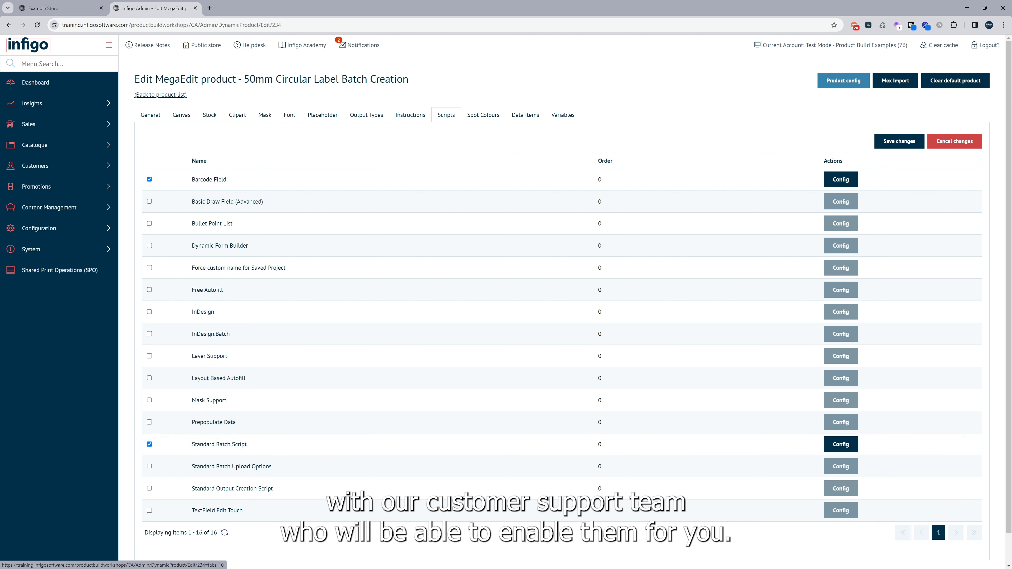
Step: Return to the label editor, close the preview and examine the barcode field's configuration and details, including its name
left_click(55, 6)
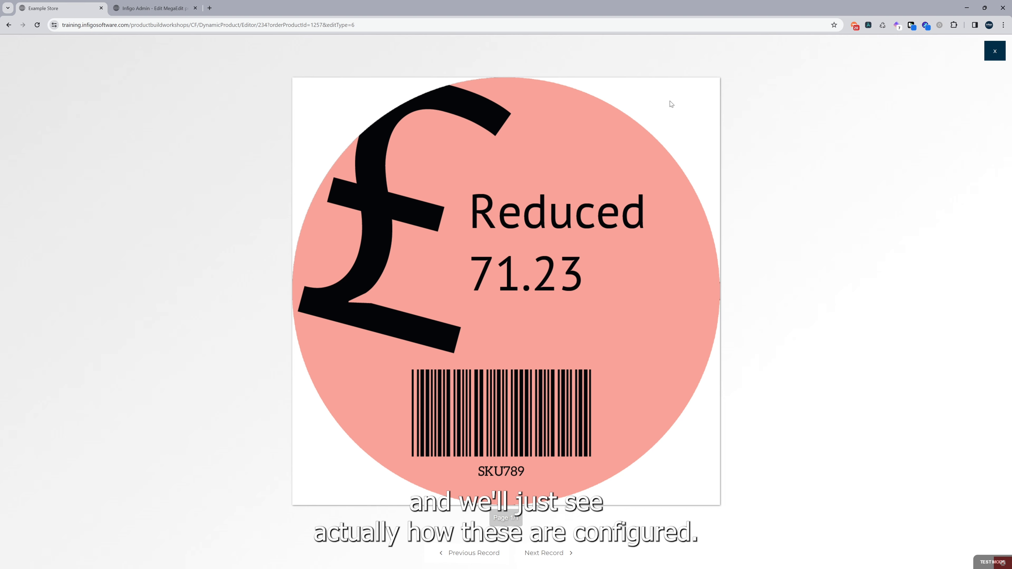
left_click(995, 51)
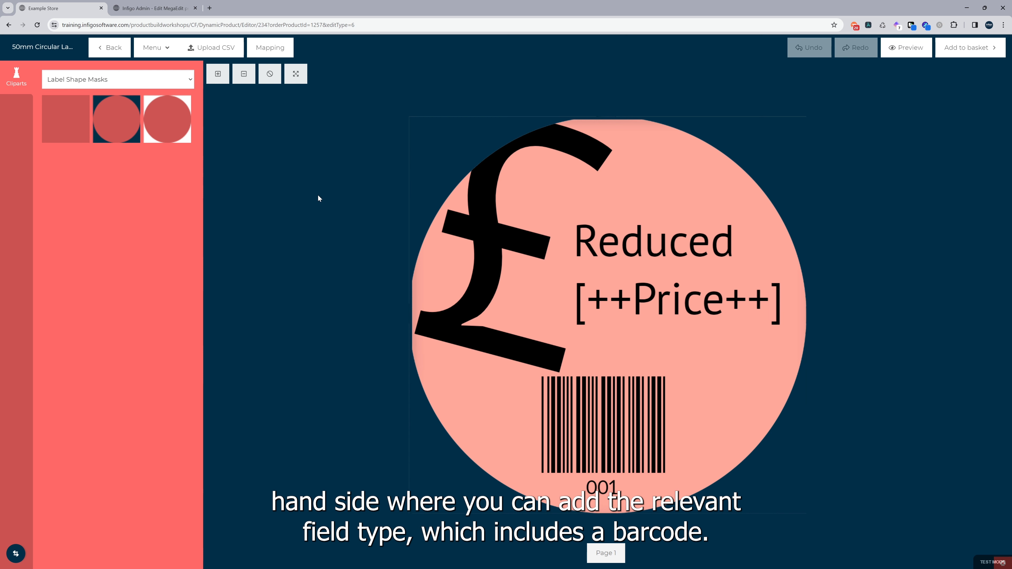
double_click(612, 434)
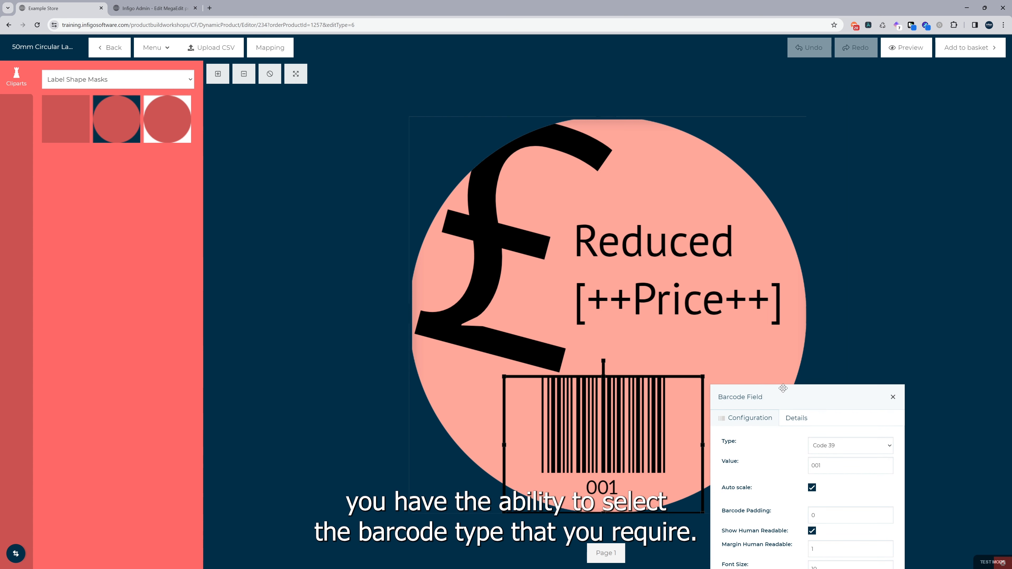
left_click_drag(783, 392, 734, 267)
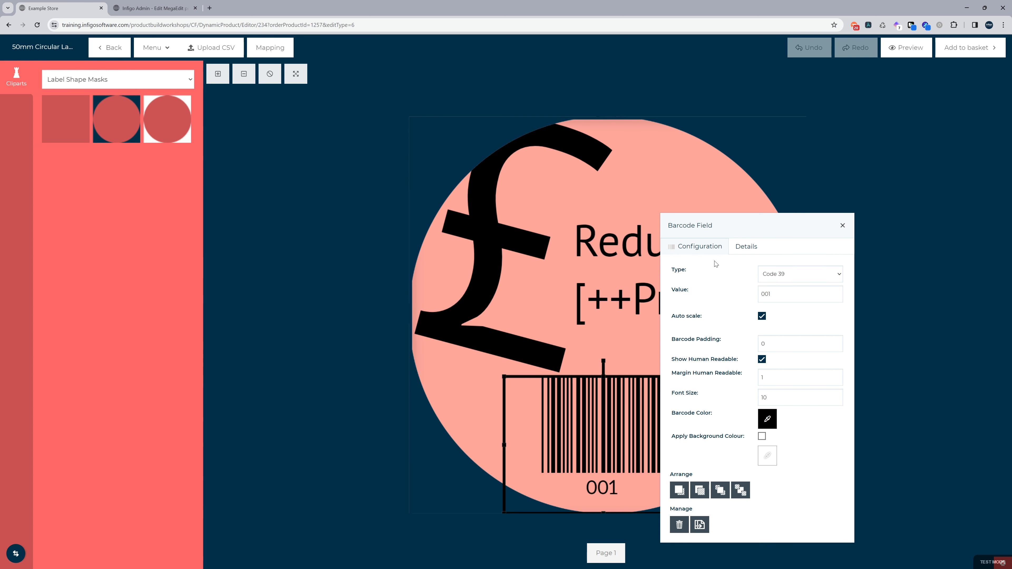
left_click(753, 249)
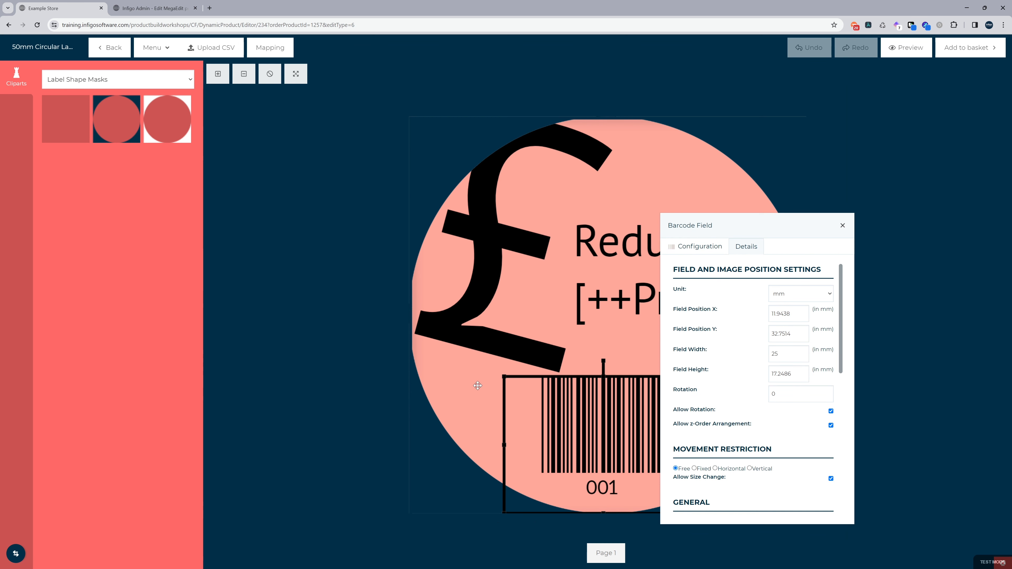
scroll(734, 317, "down", 4)
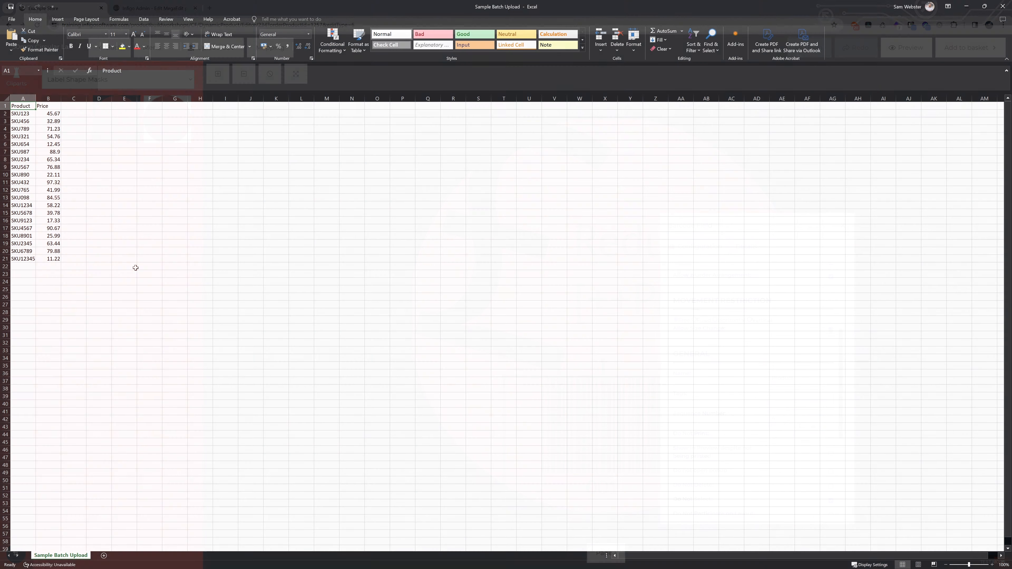
Step: Examine the Product and Price columns of the Sample Batch Upload sheet in Excel and return to the label editor
scroll(124, 259, "up", 1)
scroll(124, 258, "up", 2)
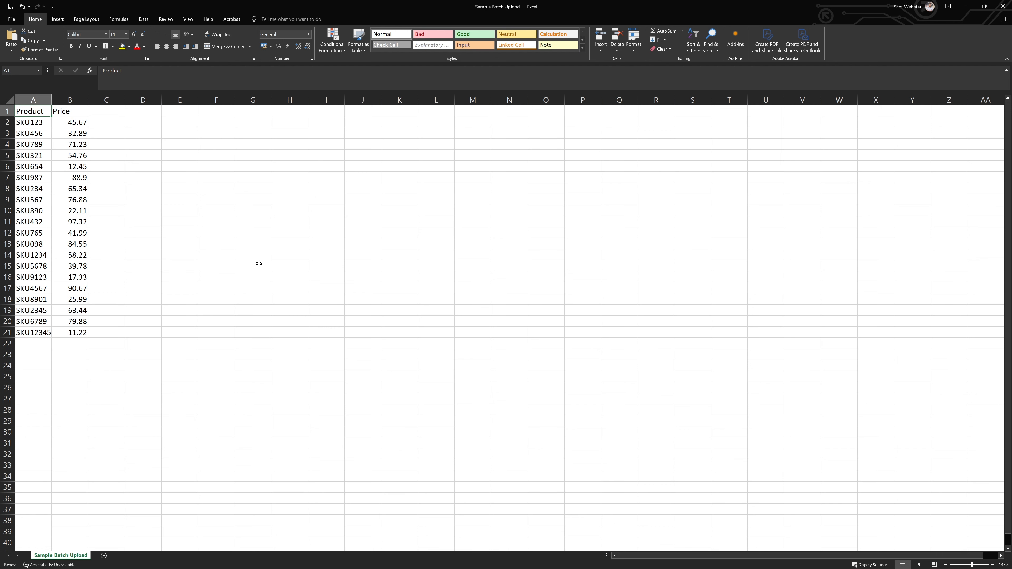
key("alt+Tab")
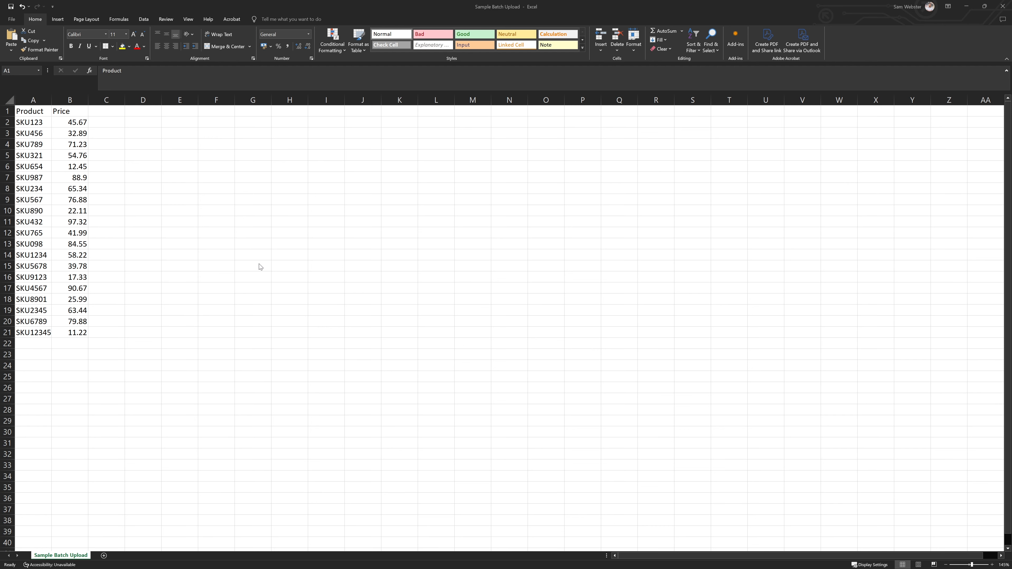
key("alt+Tab")
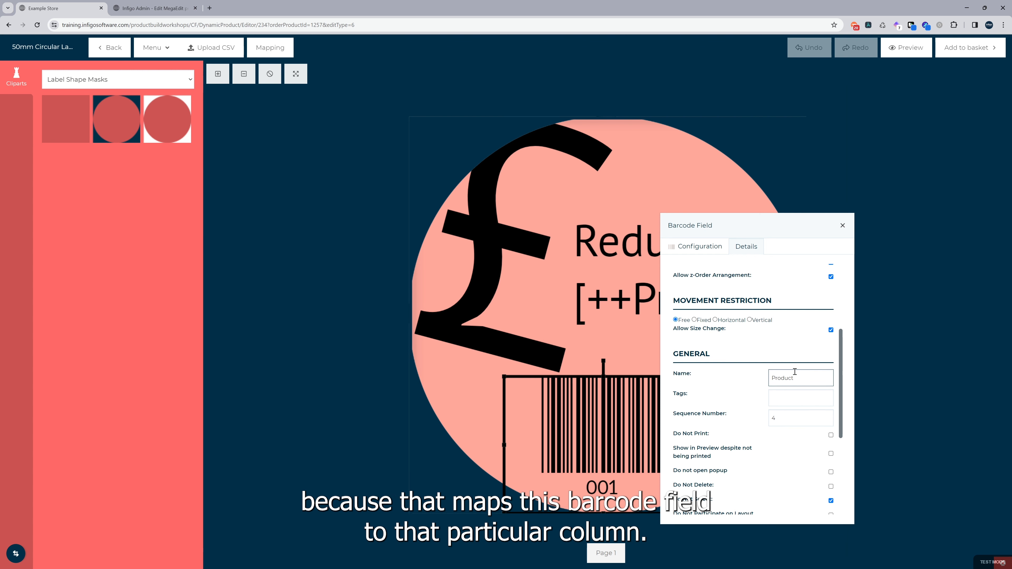
Step: Close the barcode field's settings and upload the Sample Batch Upload CSV again
left_click(414, 417)
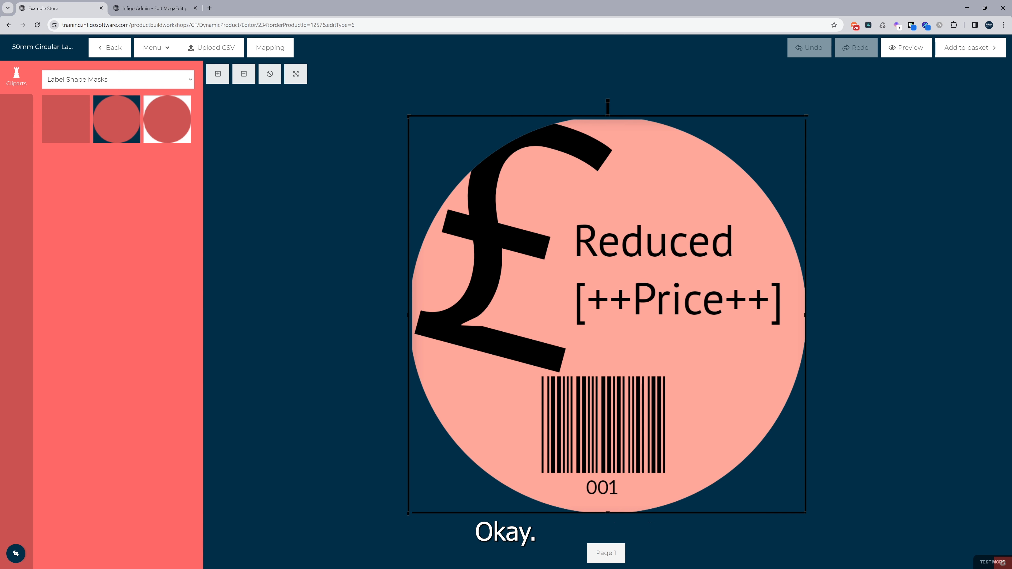
left_click(223, 48)
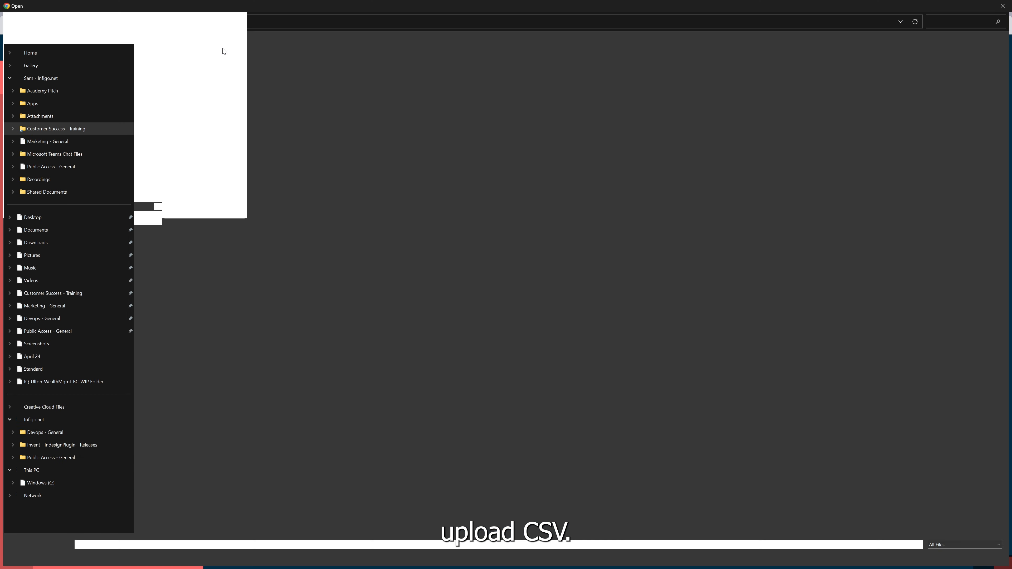
double_click(175, 103)
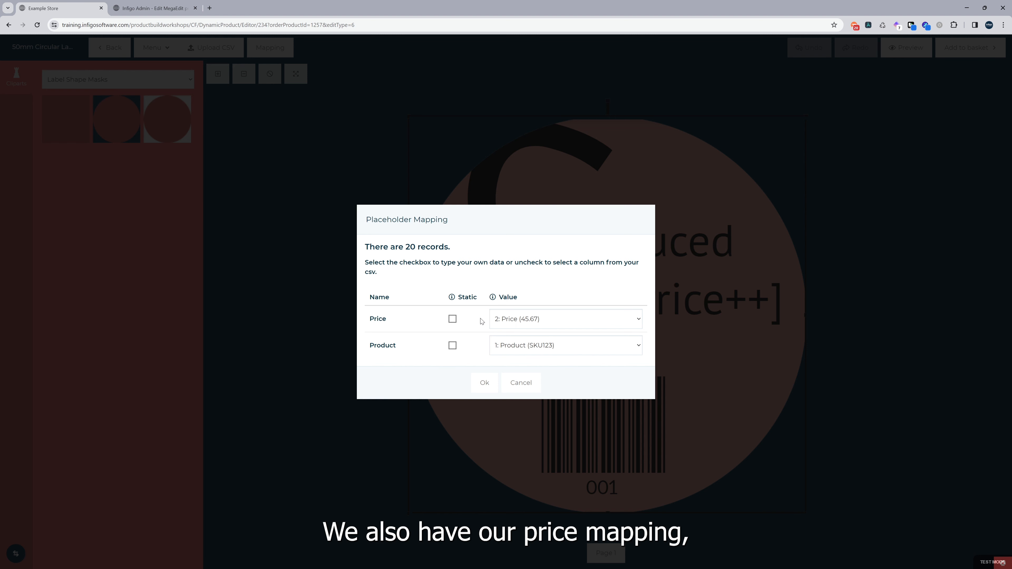
Step: Check the column choices for the Product placeholder and try its Static option
left_click(523, 351)
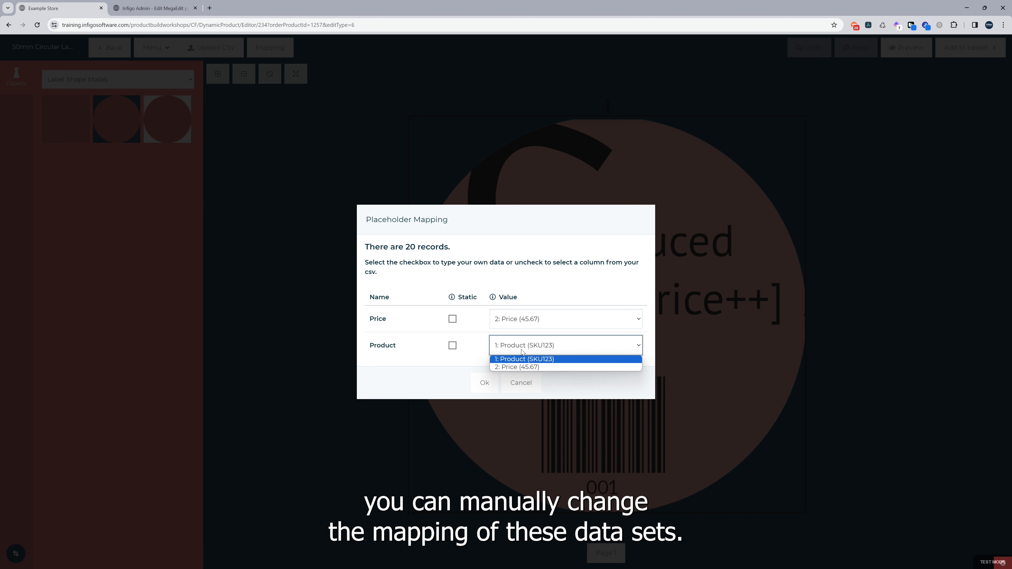
left_click(522, 351)
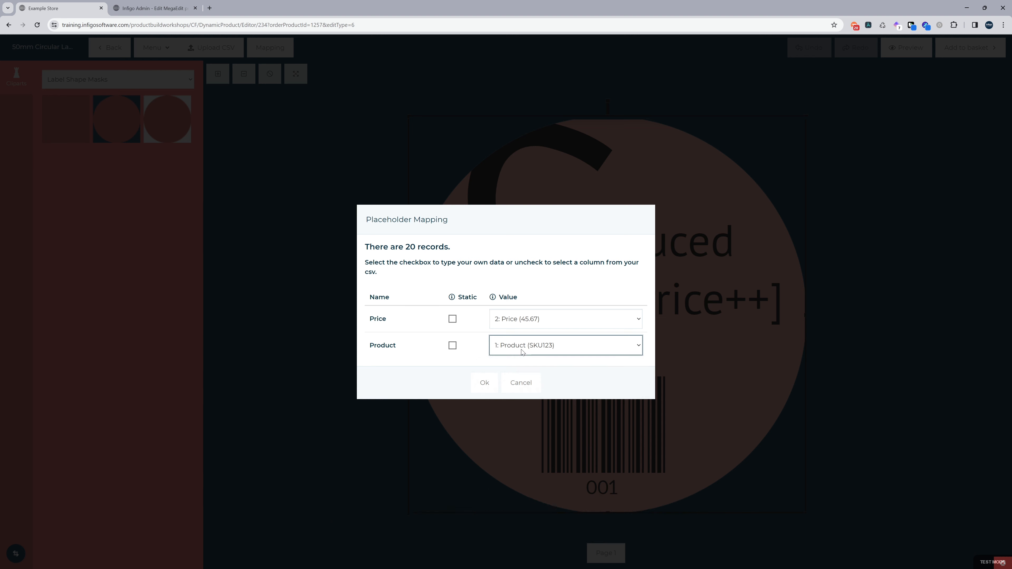
left_click(452, 345)
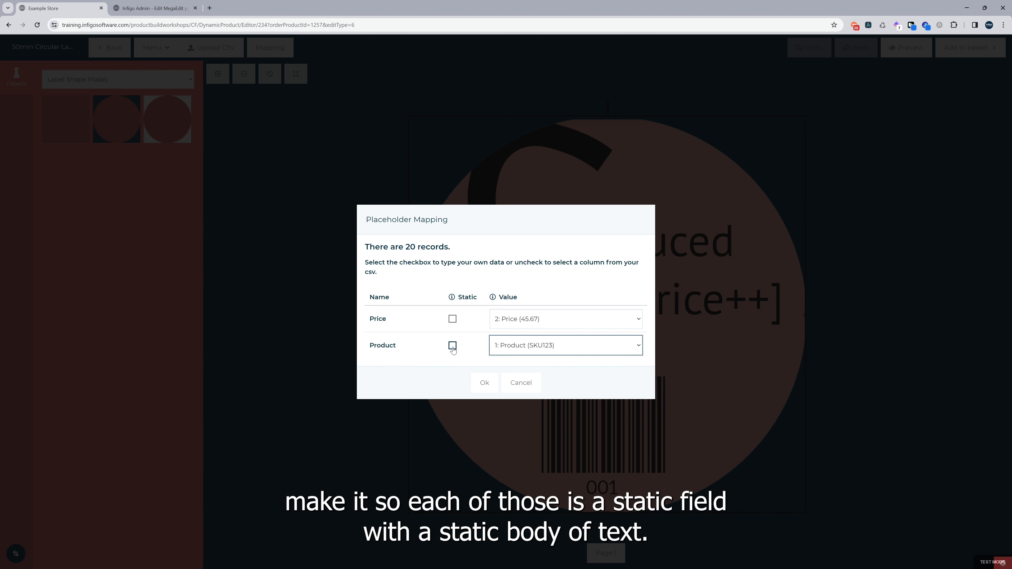
left_click(517, 345)
left_click(453, 346)
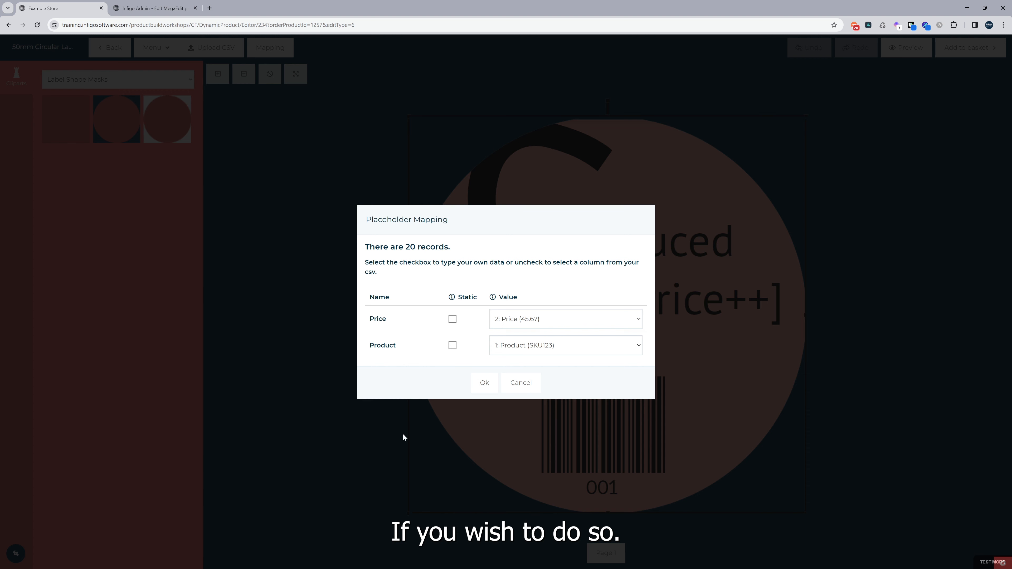
Step: Confirm the placeholder mapping with Price and Product linked to their CSV columns, and preview the first four records
left_click(485, 382)
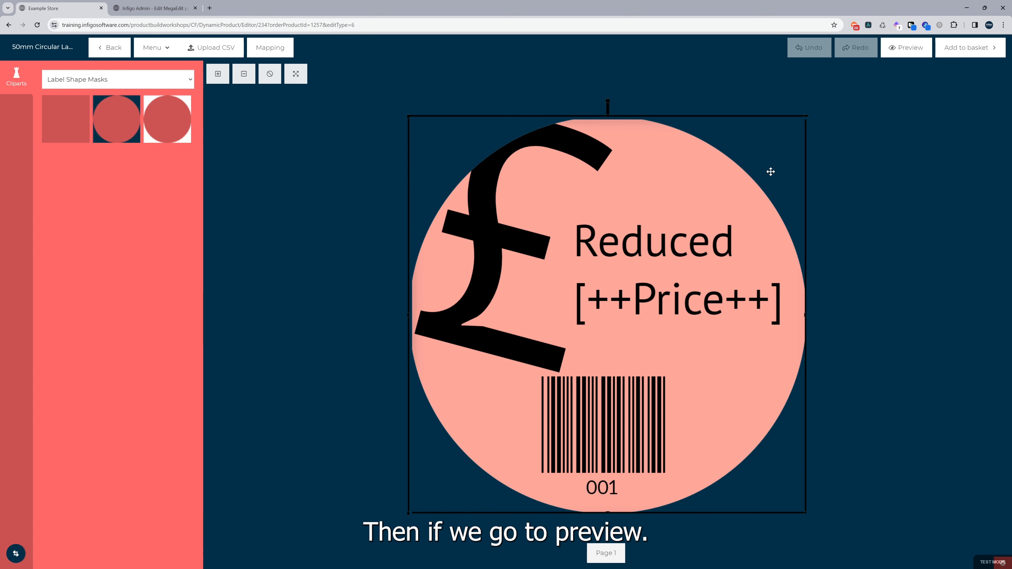
left_click(894, 54)
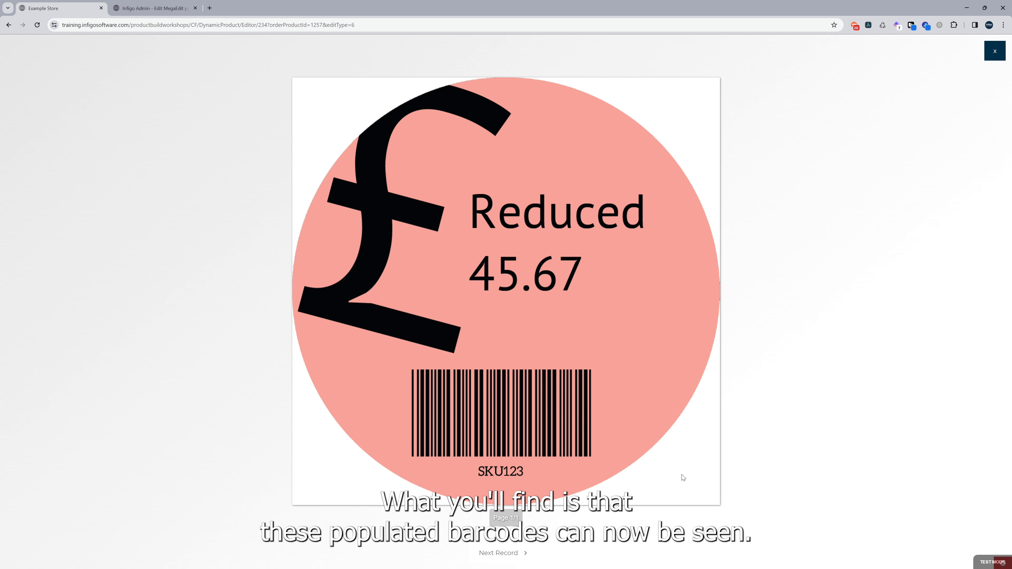
left_click(504, 554)
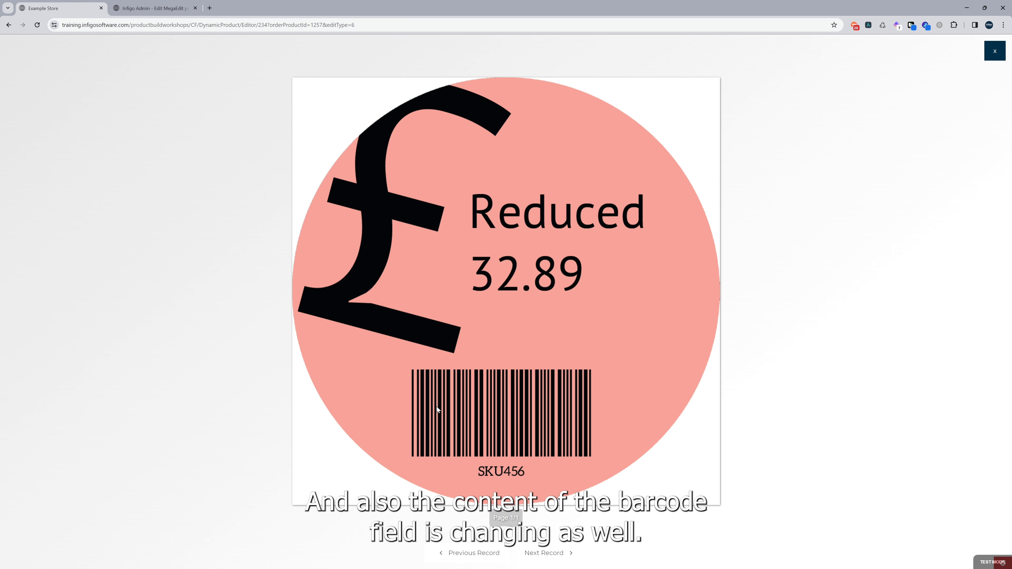
left_click(547, 555)
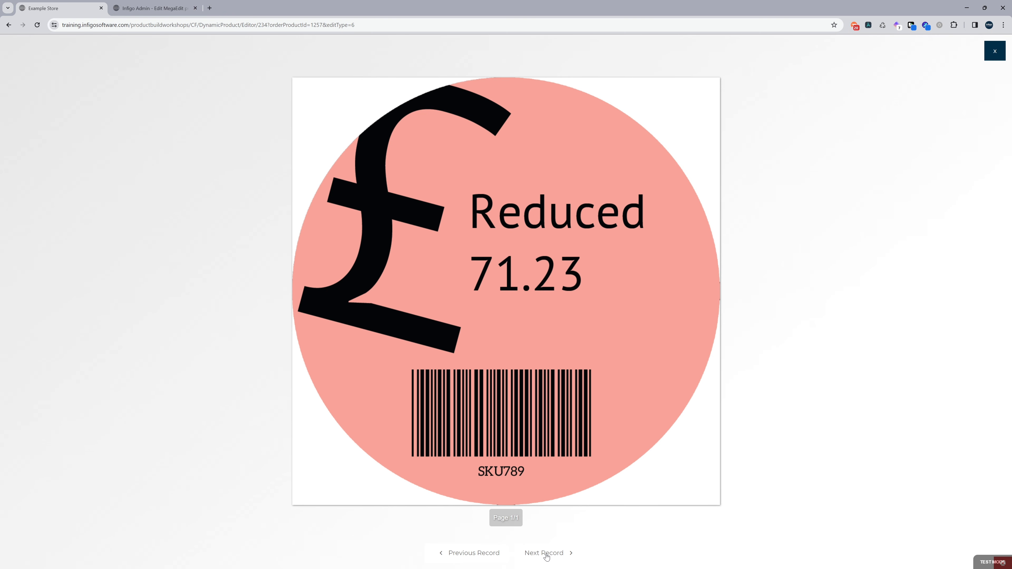
left_click(547, 555)
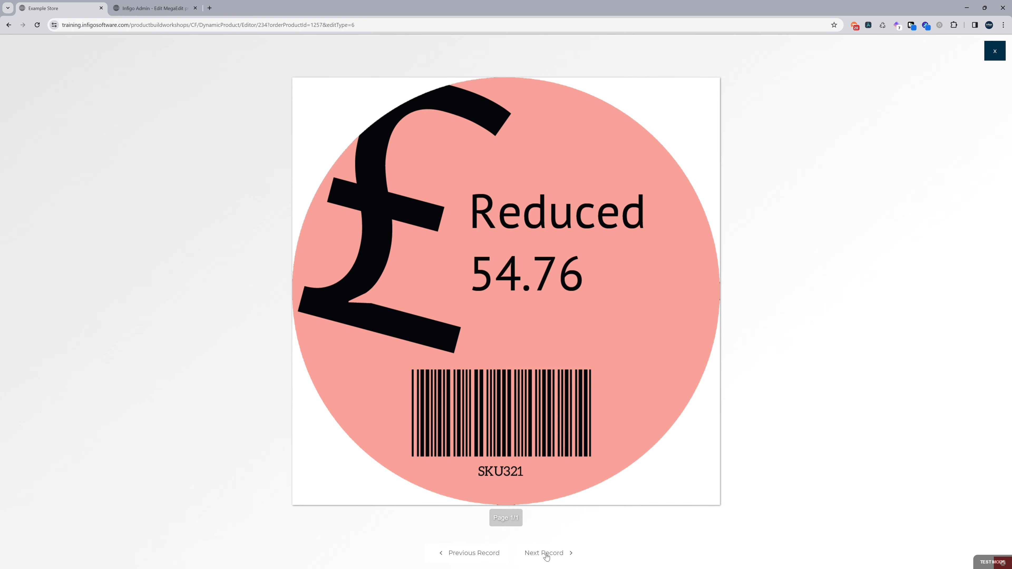